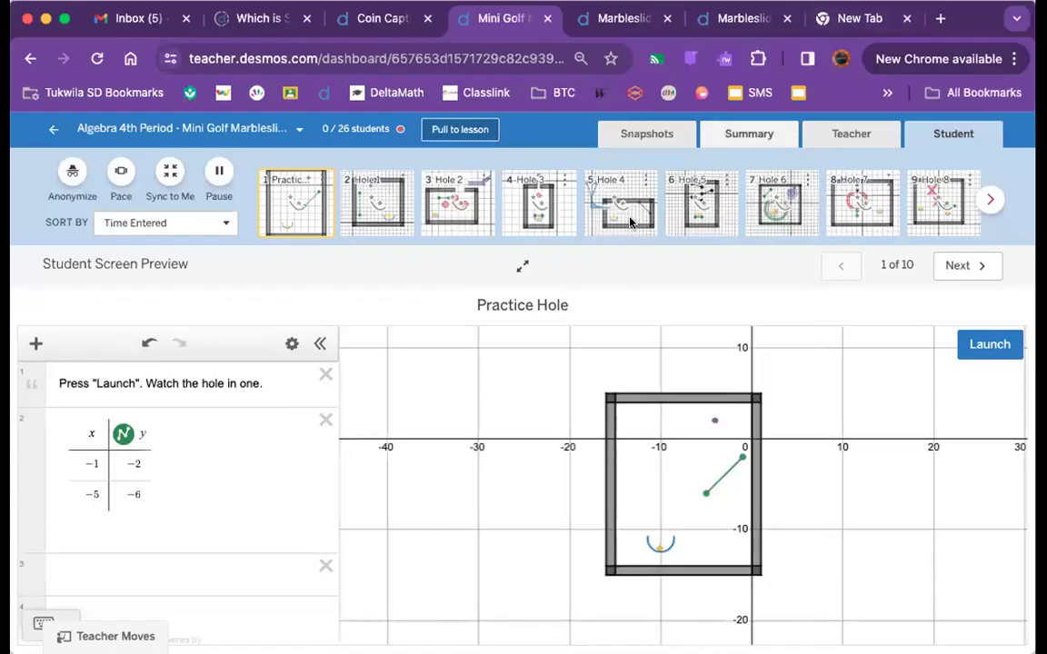
Switch the Chrome window to full screen, showing the Practice Hole student preview
left_click(63, 18)
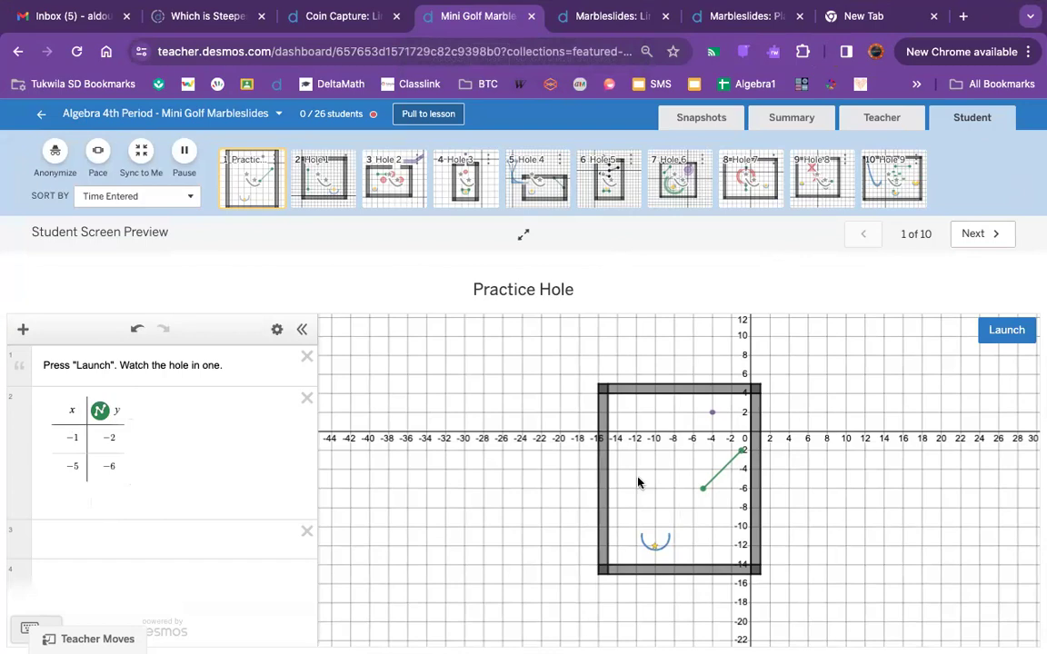
Enter the equation y = ½x − 10 in expression row 3
left_click(129, 537)
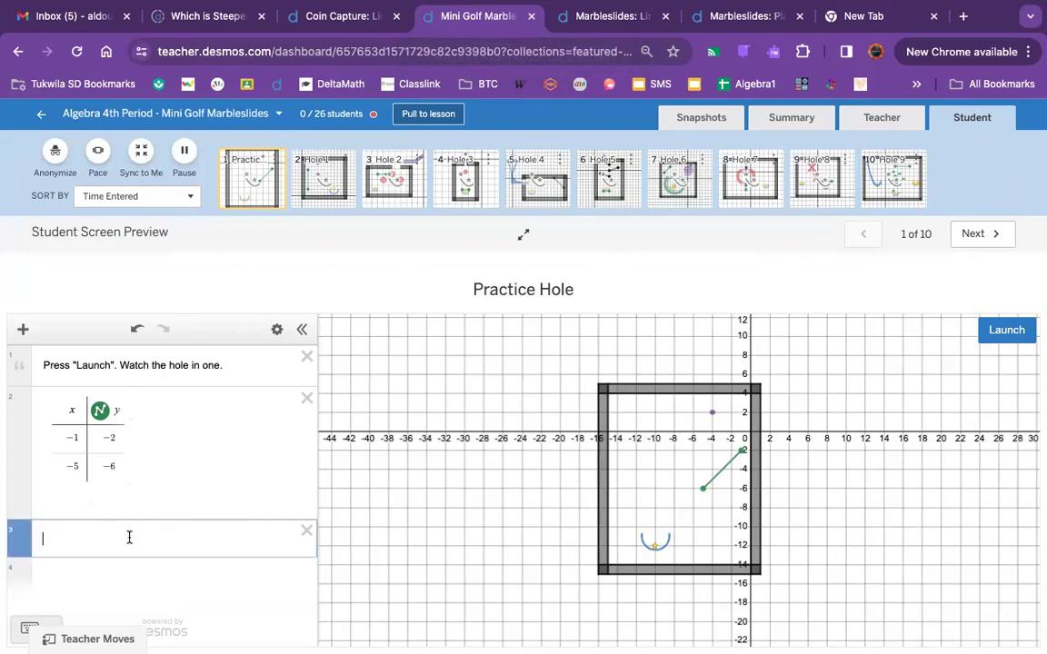
type("y=")
type("1/2")
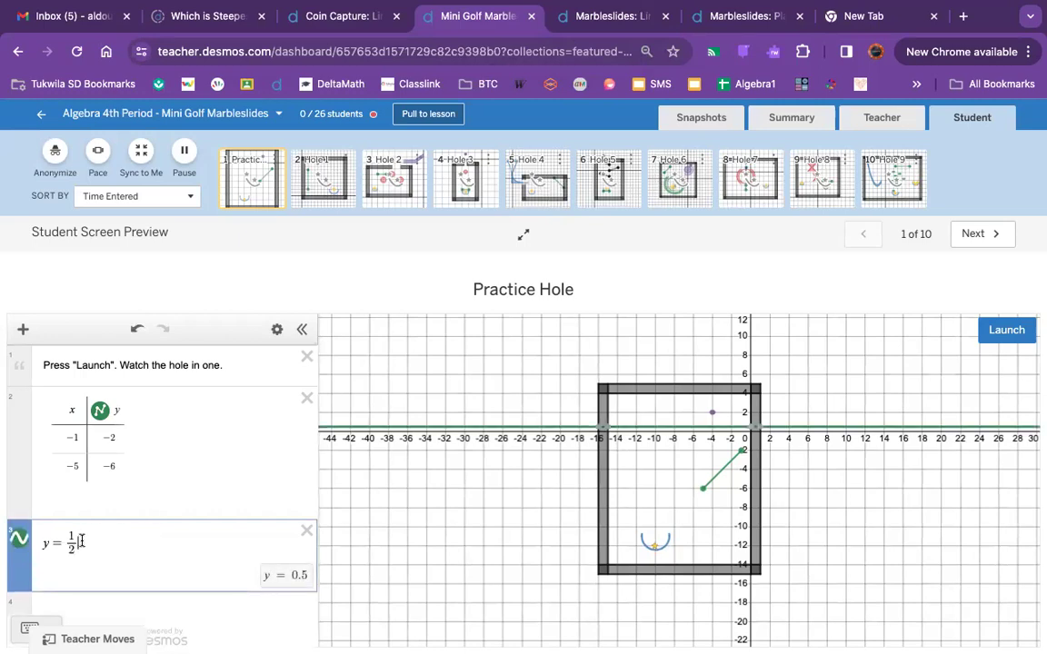
key("Right")
type("x")
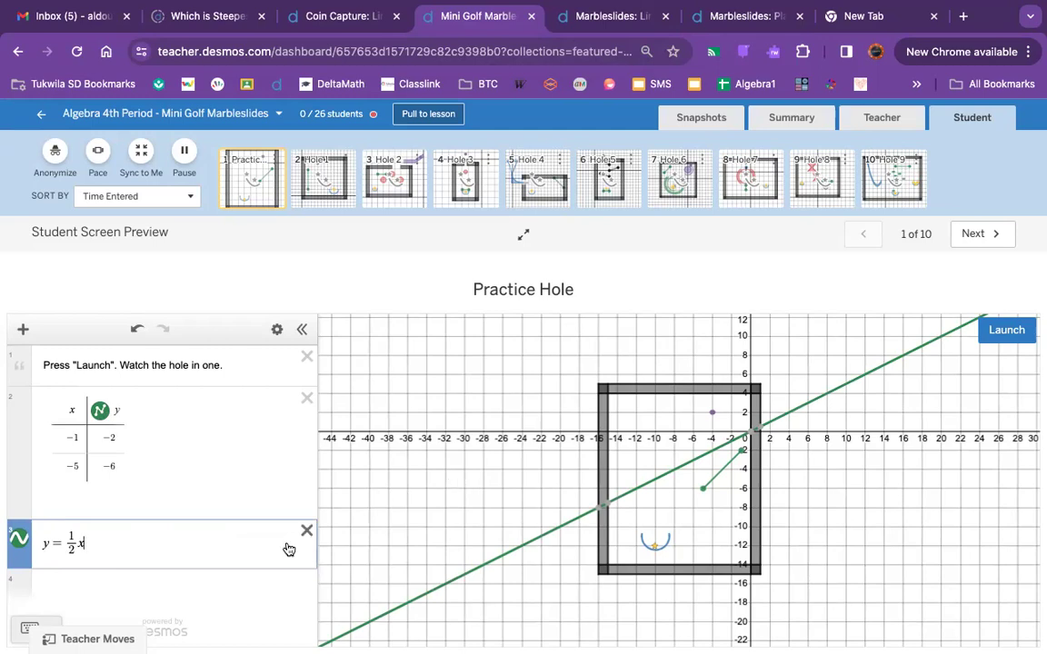
left_click(743, 527)
left_click(109, 541)
type("- ")
type("1")
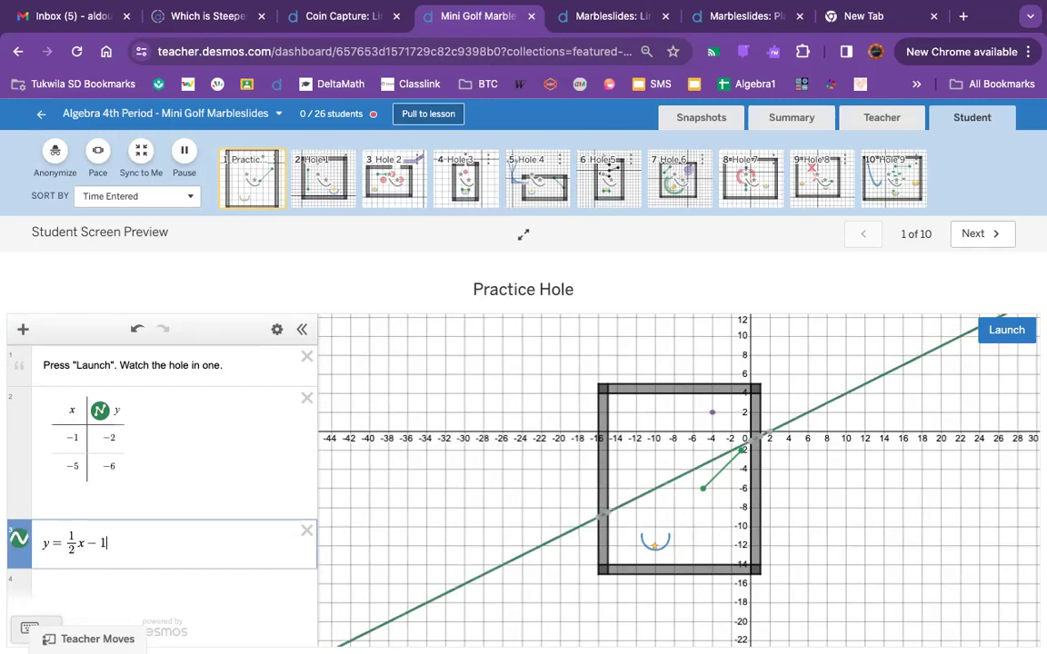
type("0")
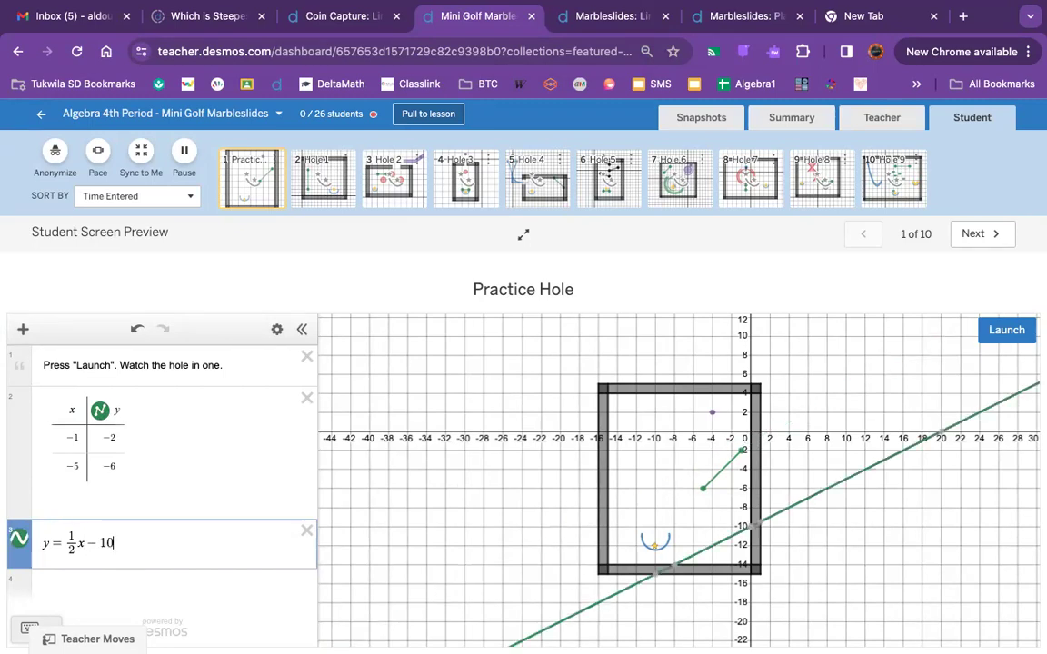
Test-launch the marble, change the line's intercept from −10 to −7, and launch again
left_click(1009, 327)
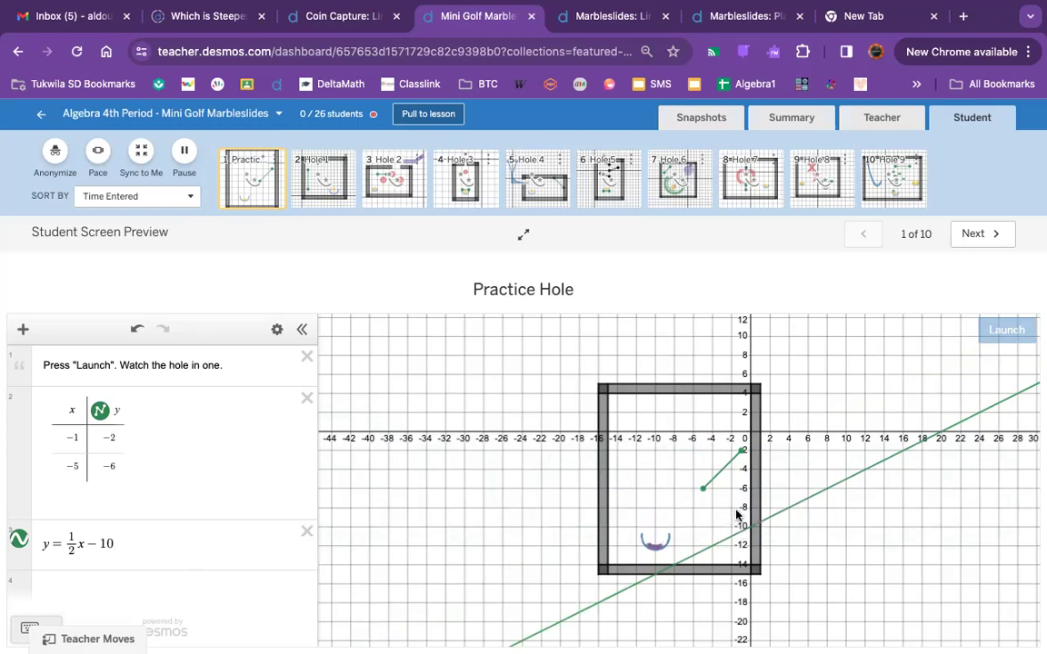
left_click_drag(100, 542, 119, 542)
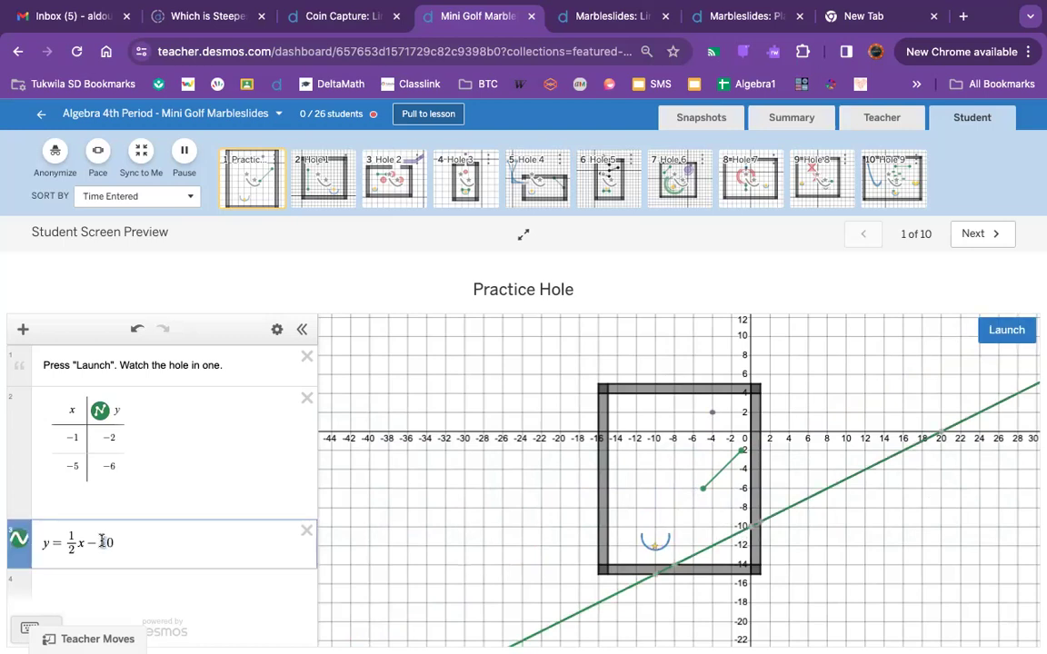
key("BackSpace")
type("8")
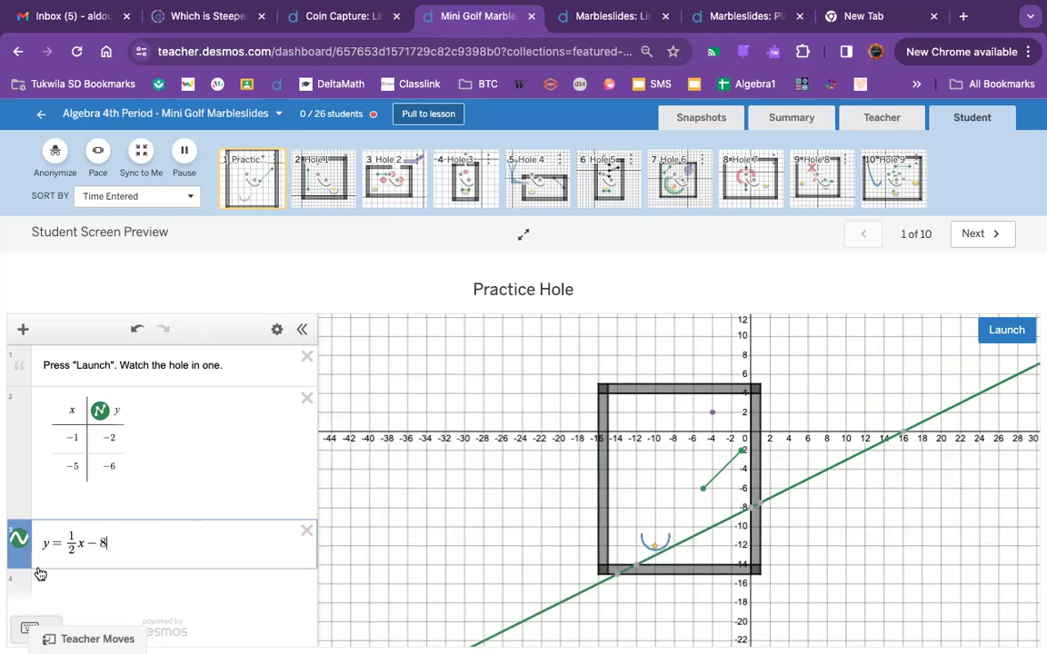
key("BackSpace")
type("7")
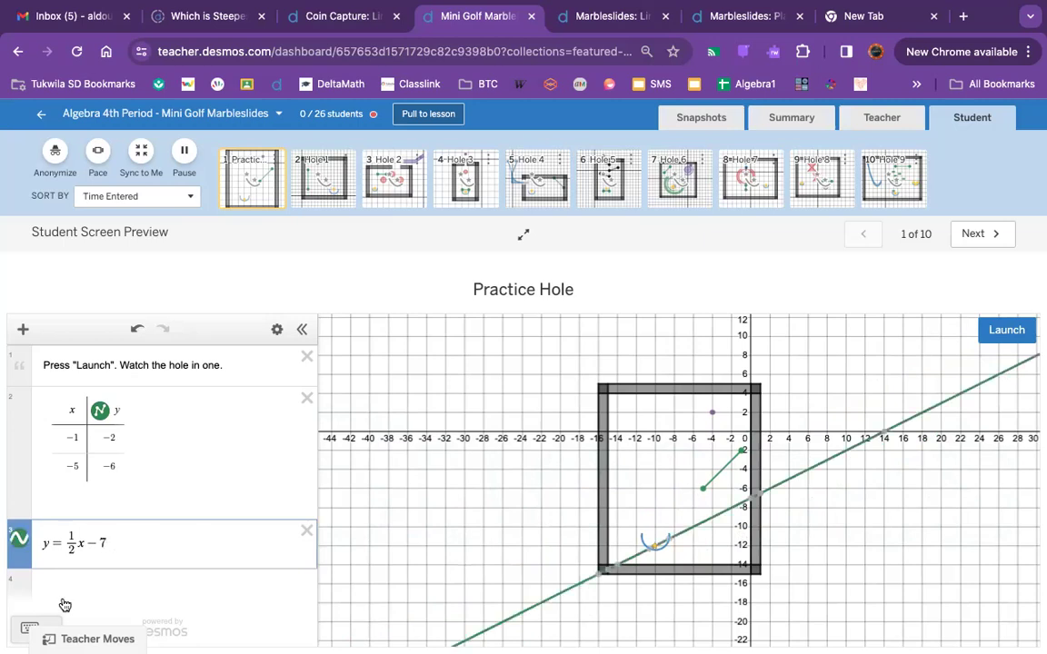
left_click(1006, 334)
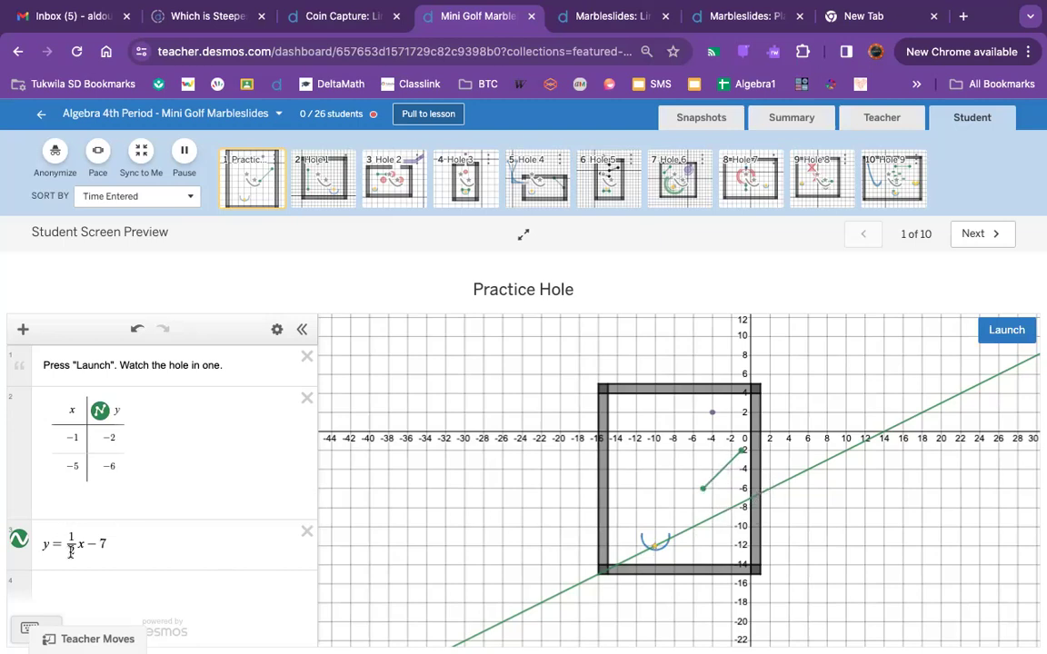
Replace the ½ slope in row 3 with 3, making the line y = 3x − 7
left_click_drag(107, 543, 90, 544)
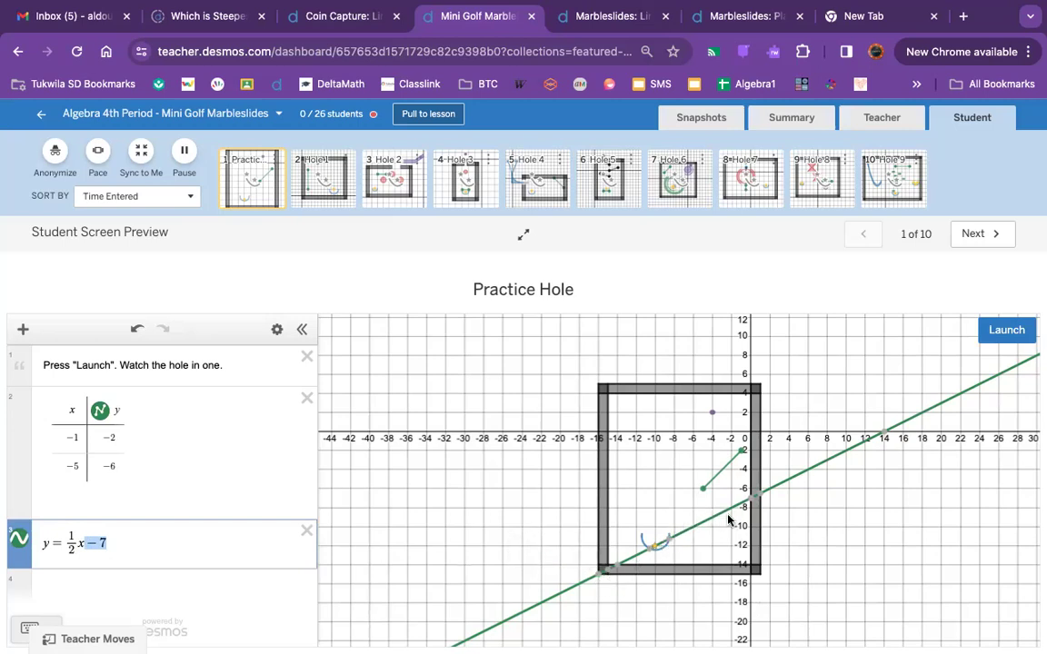
double_click(71, 542)
type("1/")
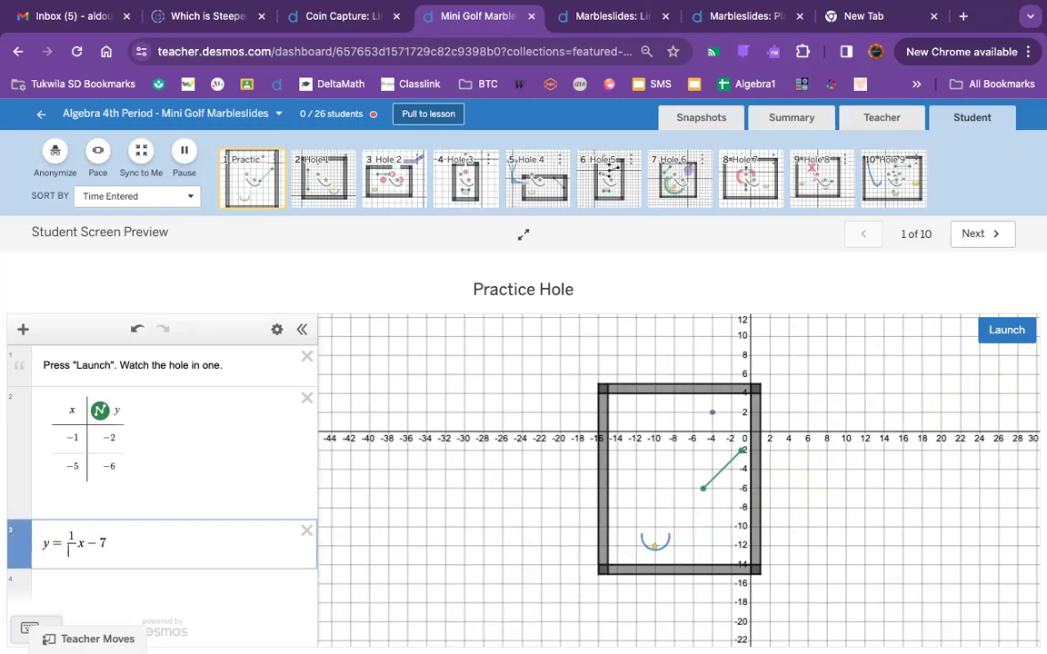
type("4")
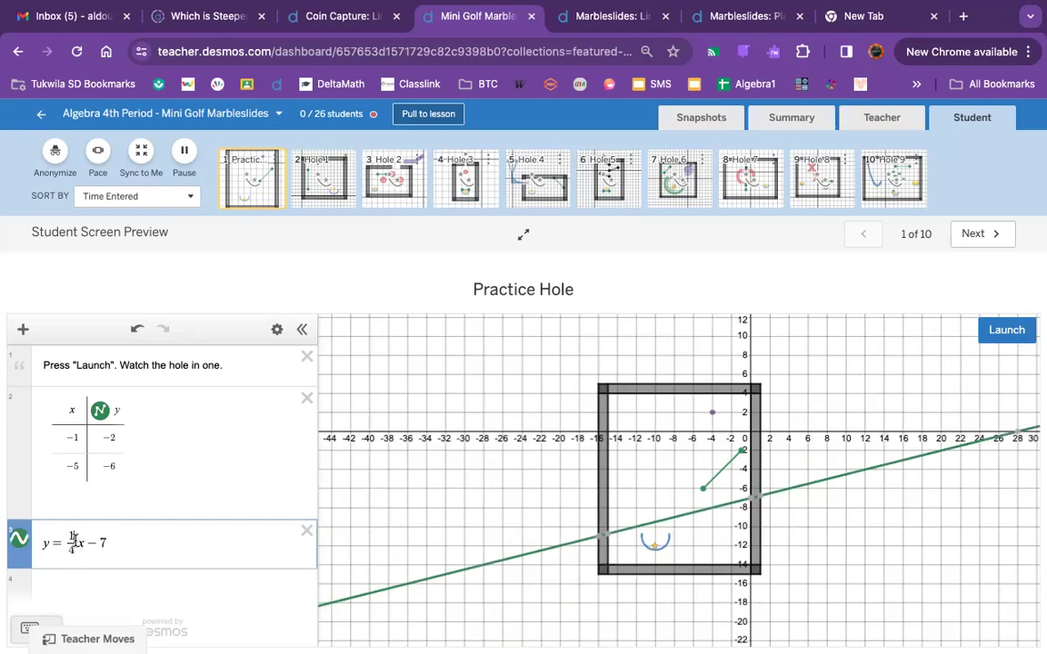
key("BackSpace")
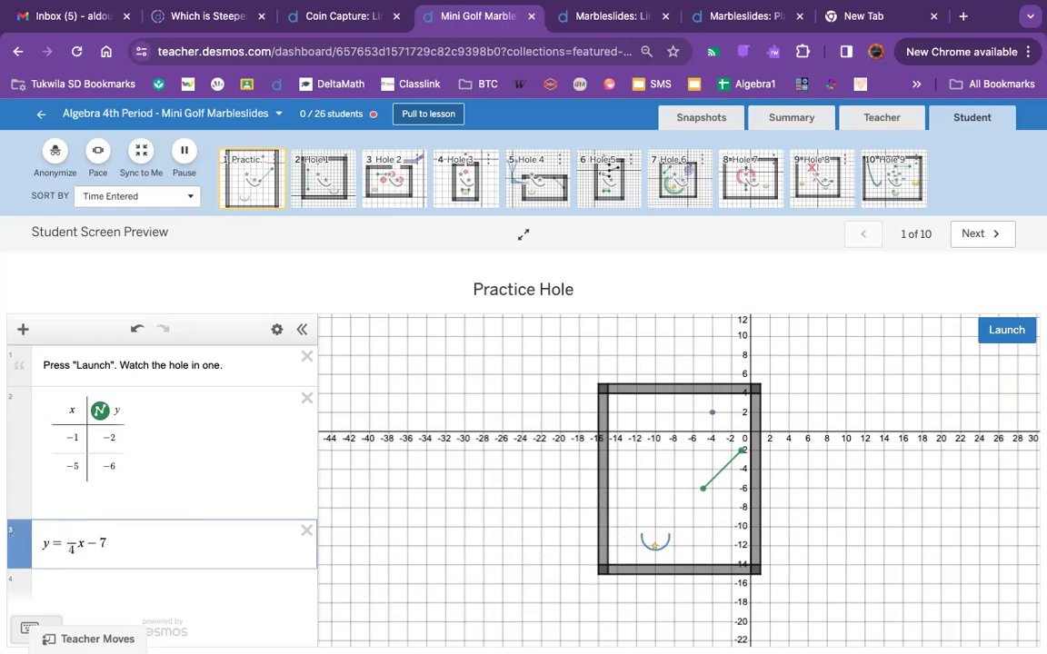
left_click(73, 592)
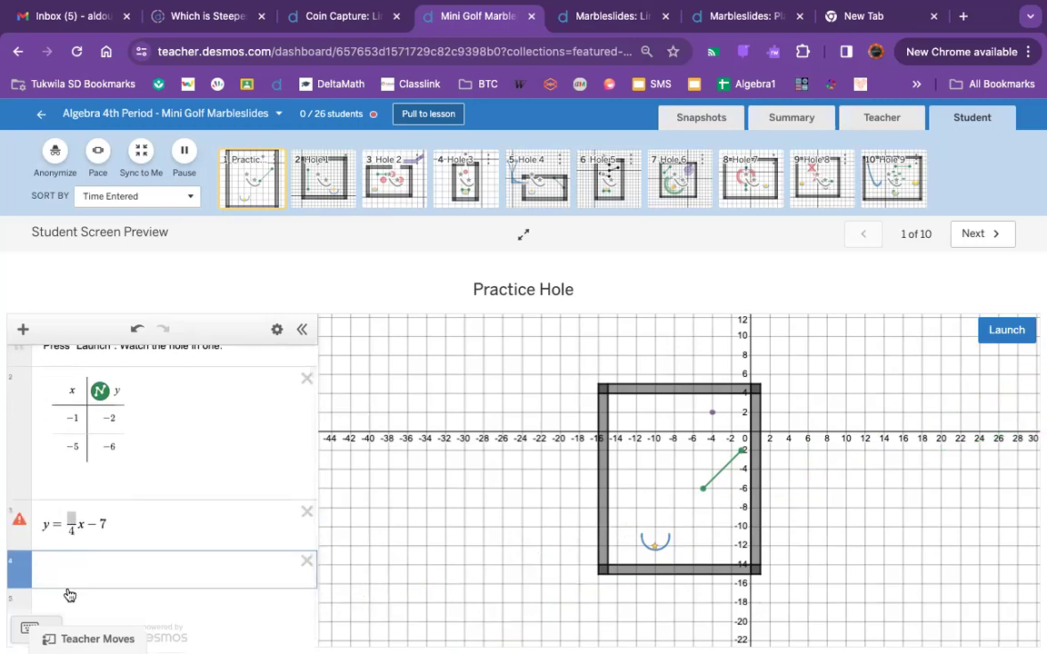
left_click(78, 525)
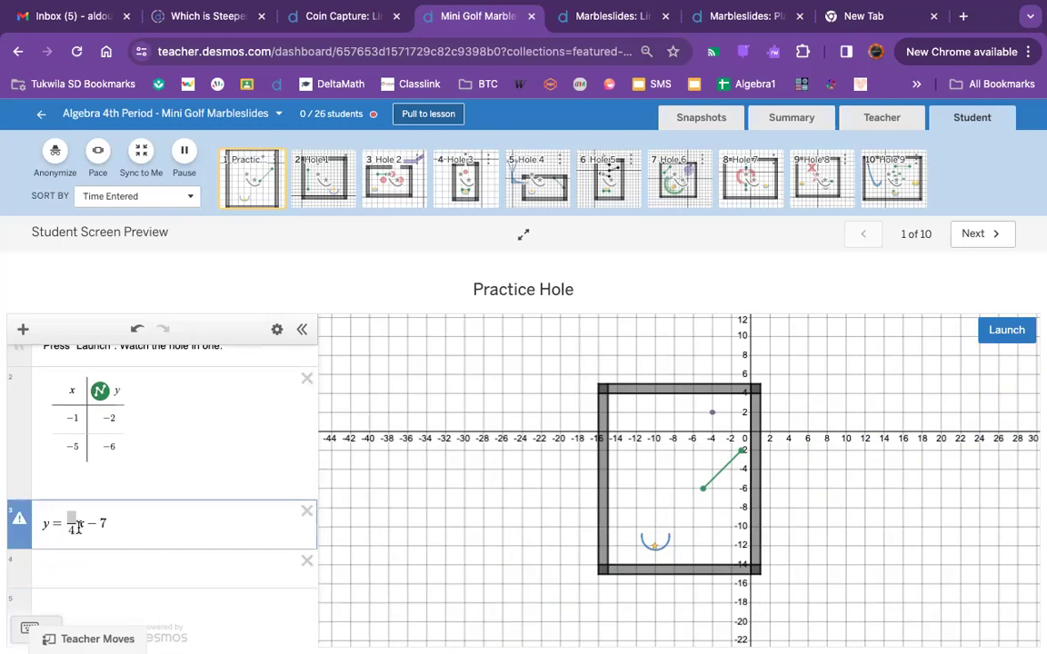
key("BackSpace")
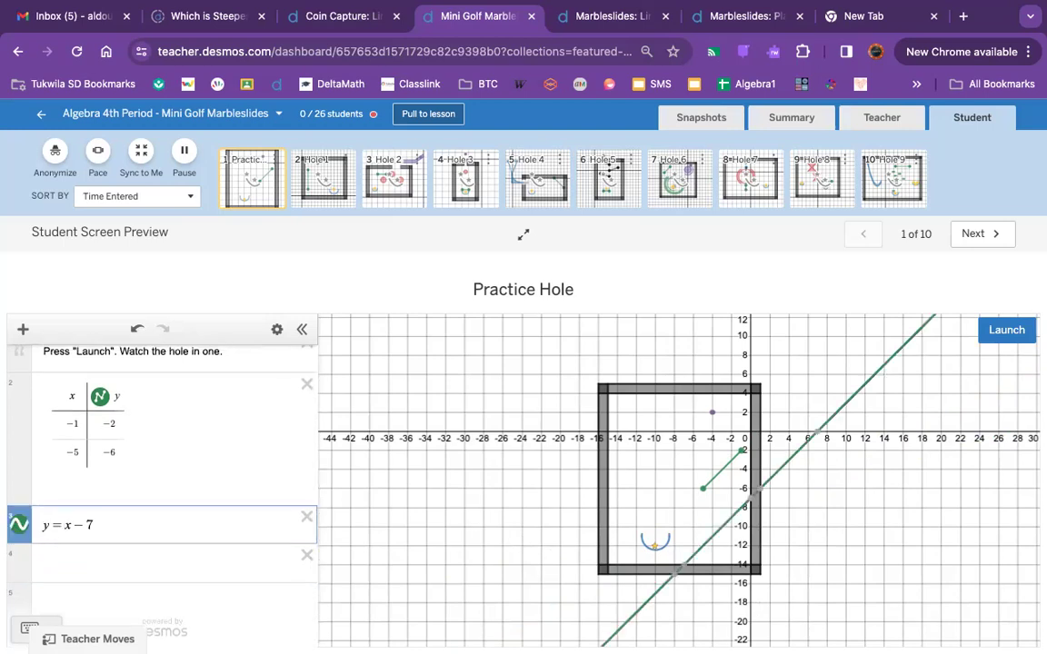
type("3")
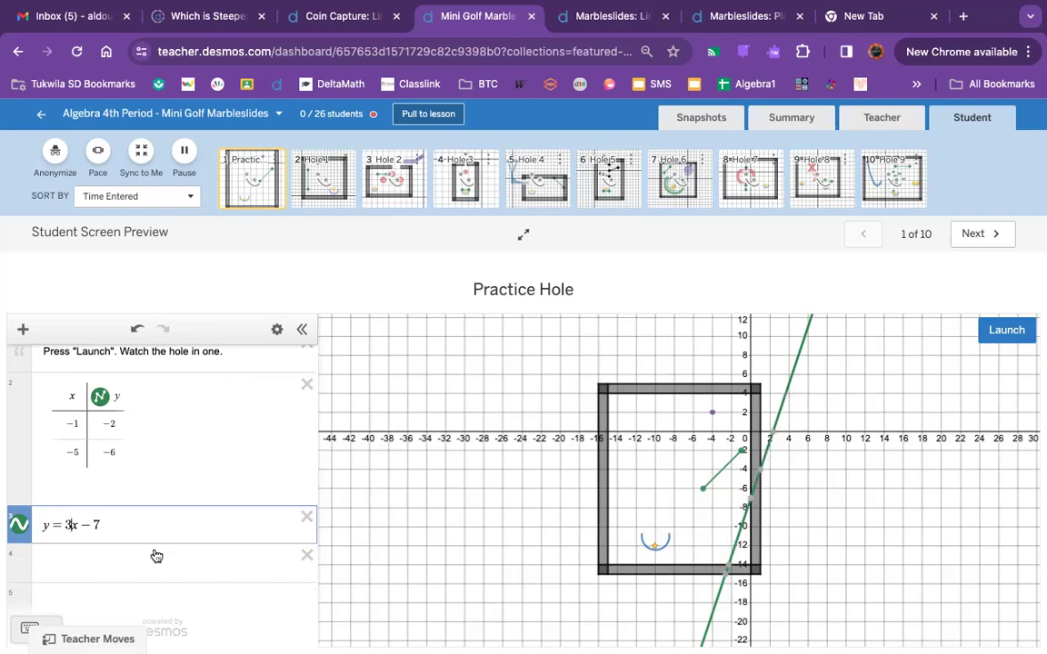
left_click(129, 565)
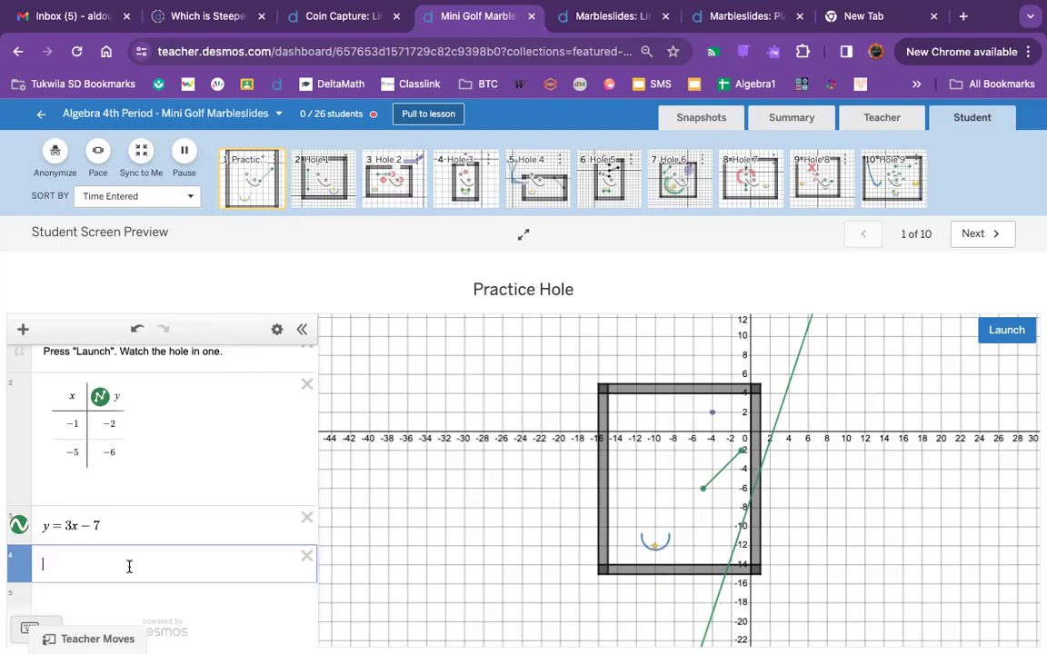
Add y = 4x + 2 as a second line and launch the marble for Success!
type("y = ")
type("4x ")
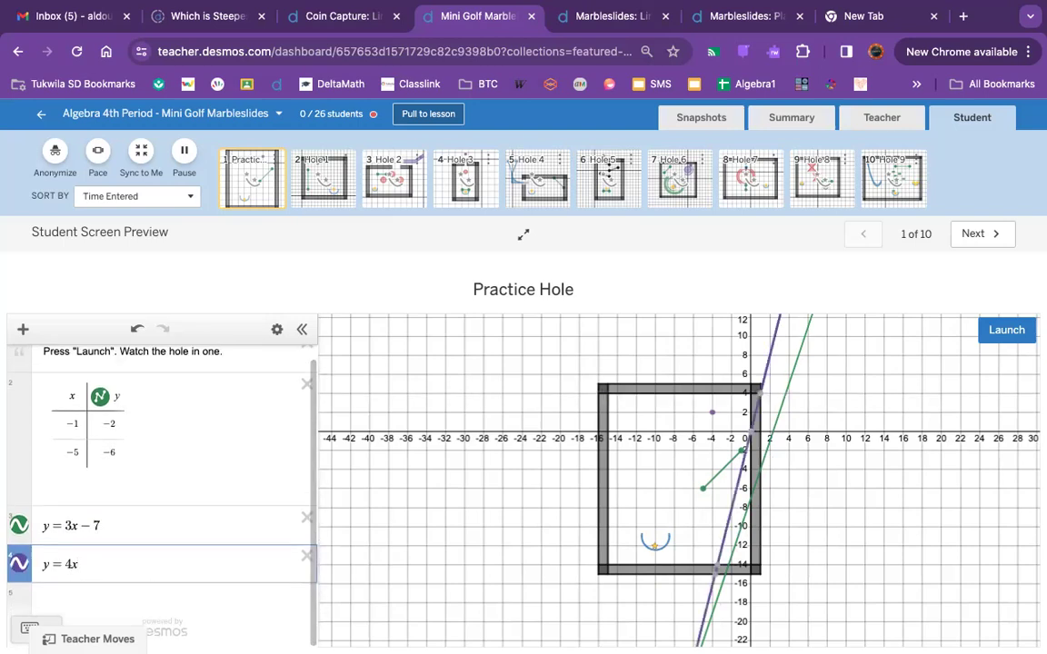
type("+ ")
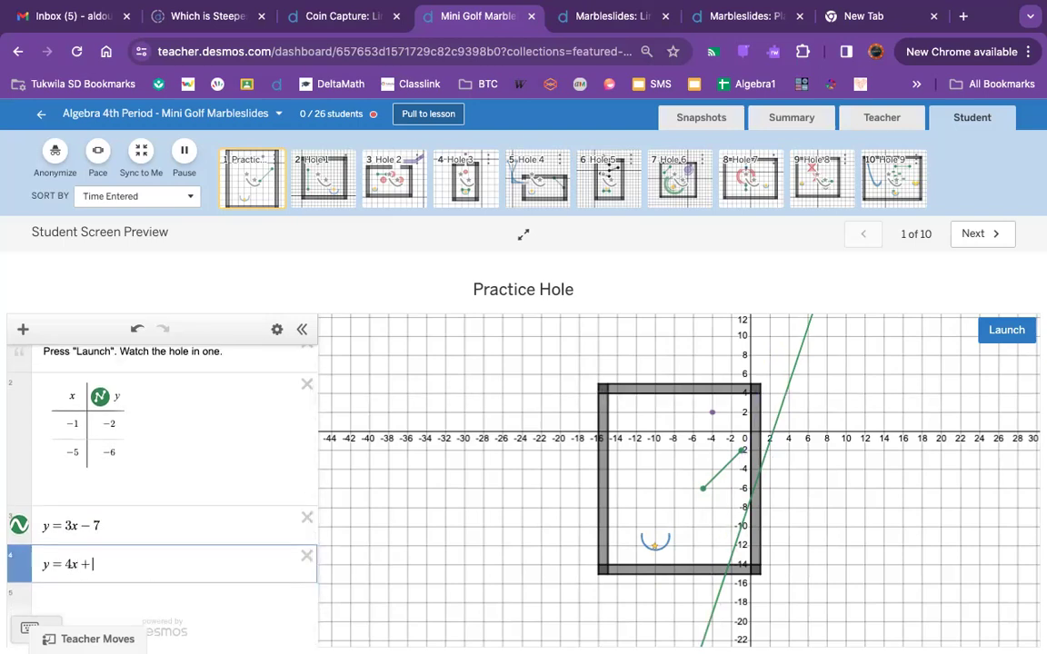
type("2")
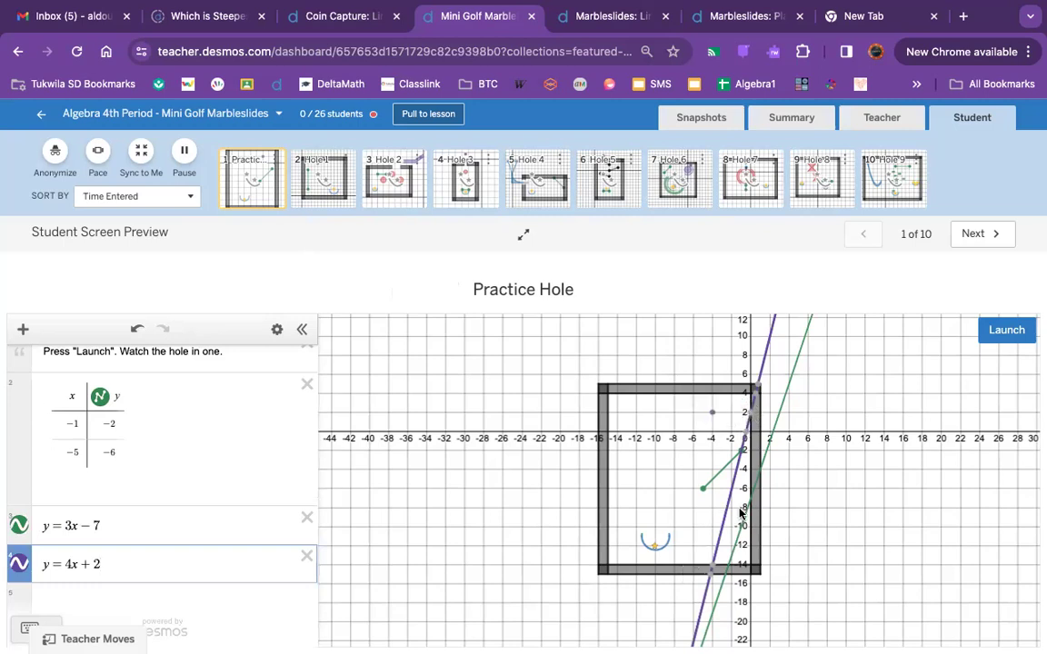
left_click(1005, 332)
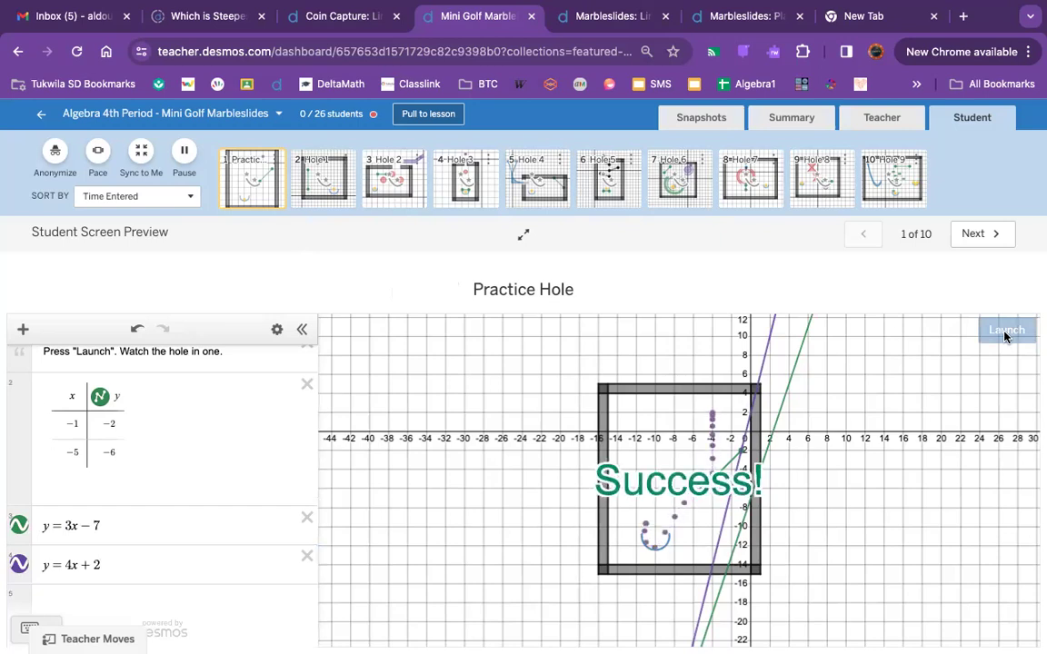